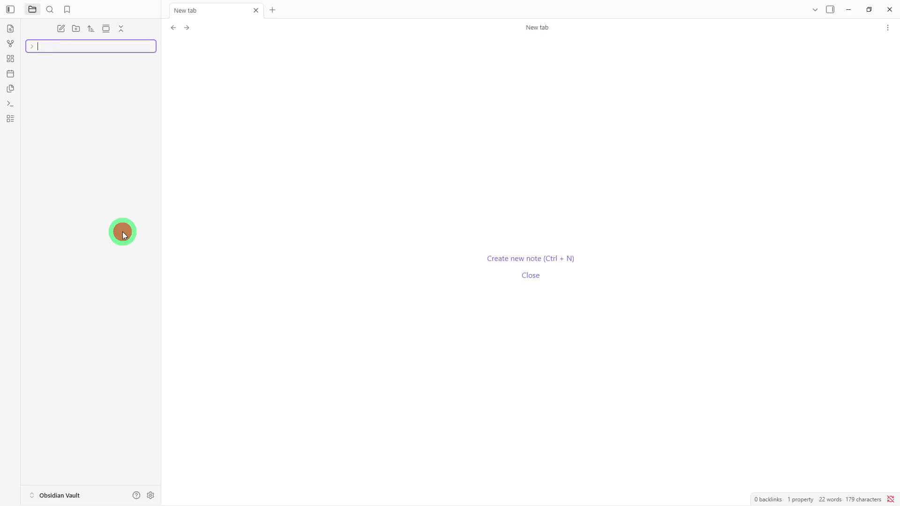
- Name the new folder Contacts and create a second top-level folder named Interactions
type("Contacts")
key("Return")
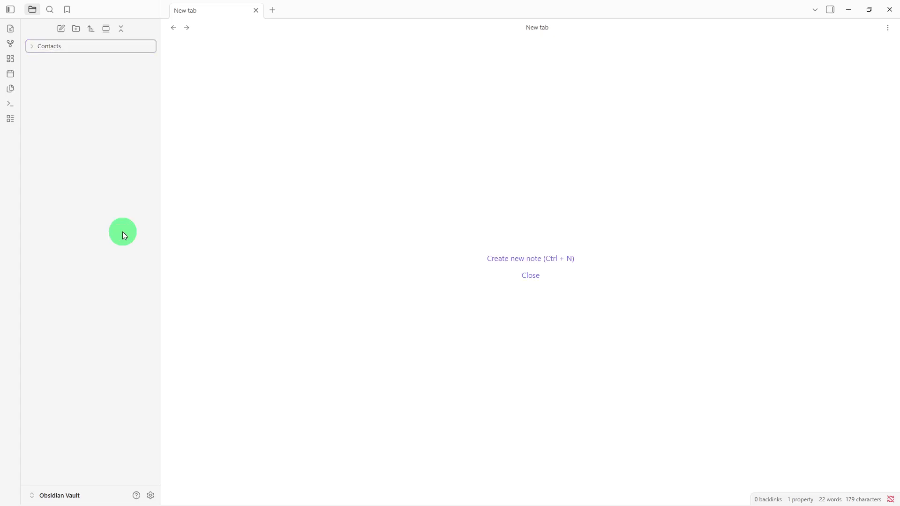
right_click(123, 234)
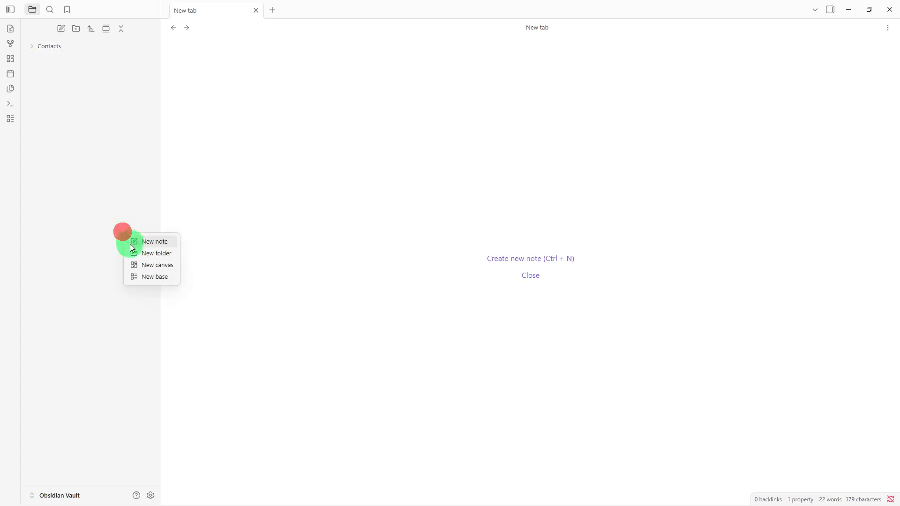
left_click(131, 252)
key("BackSpace")
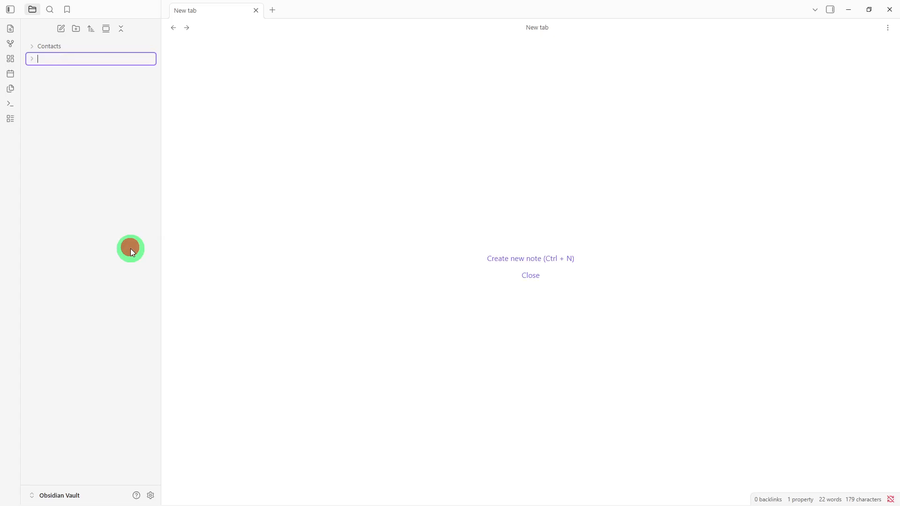
type("Interactions")
key("Return")
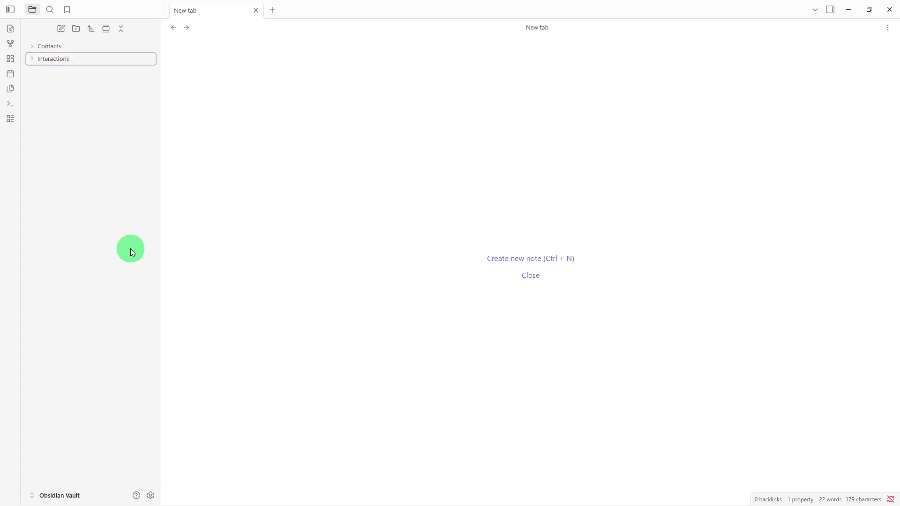
- Create a third top-level folder named Organizations
right_click(132, 252)
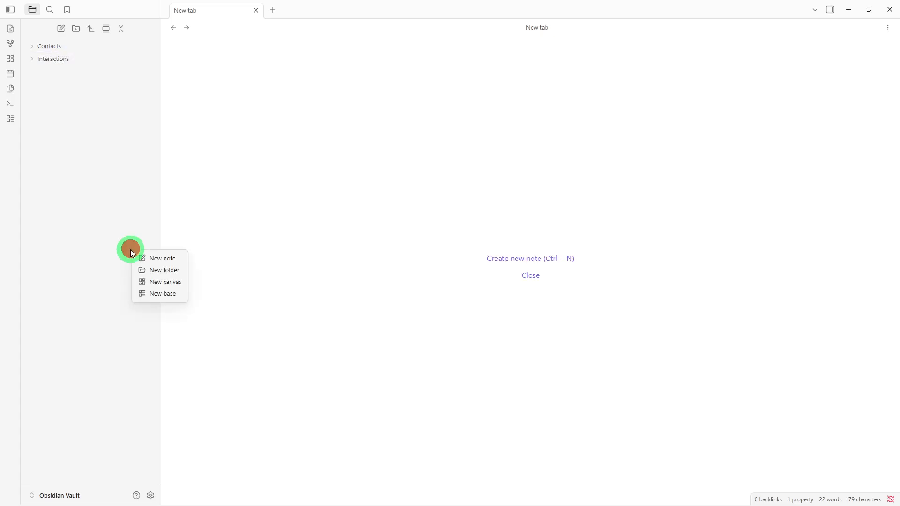
left_click(144, 270)
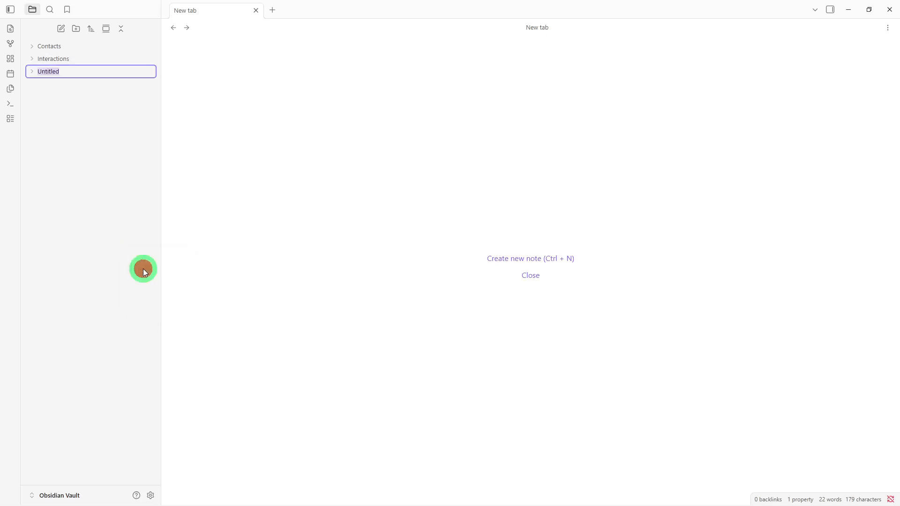
key("BackSpace")
type("Organizations")
key("Return")
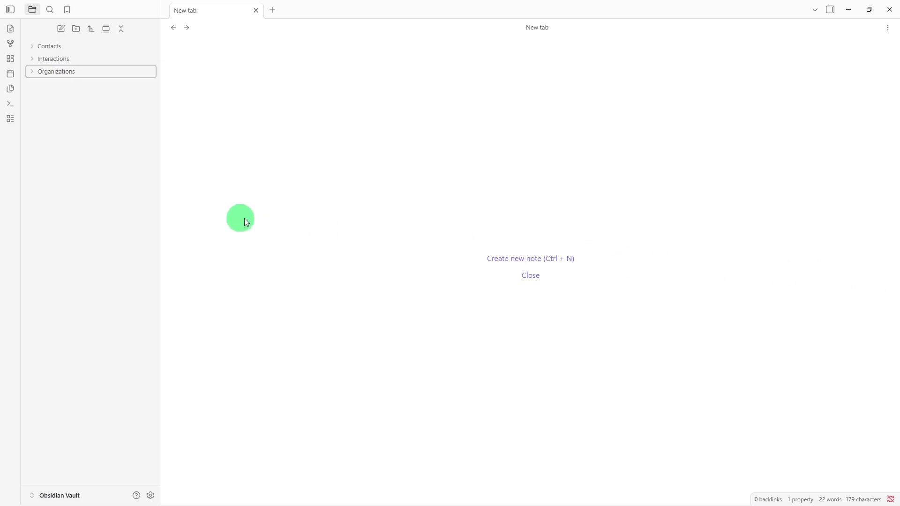
- Create a new note at the vault's top level and title it Contact Directory
right_click(119, 137)
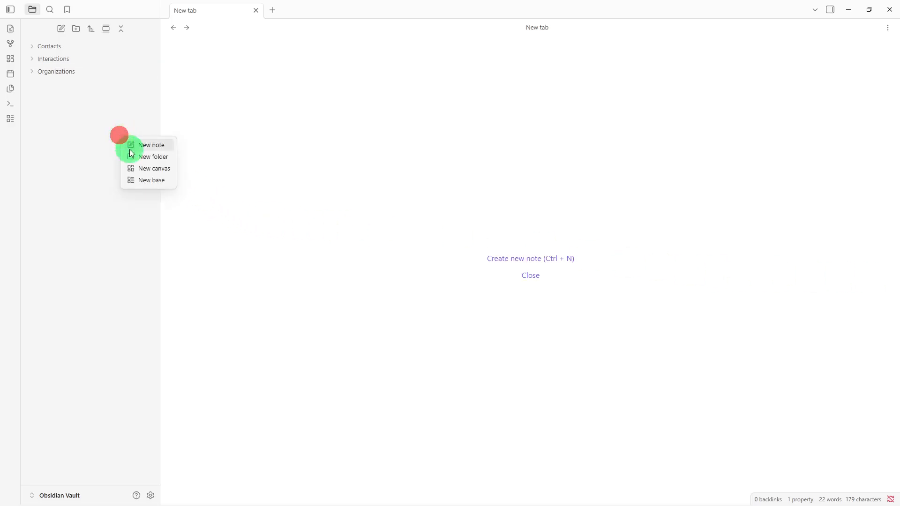
left_click(130, 149)
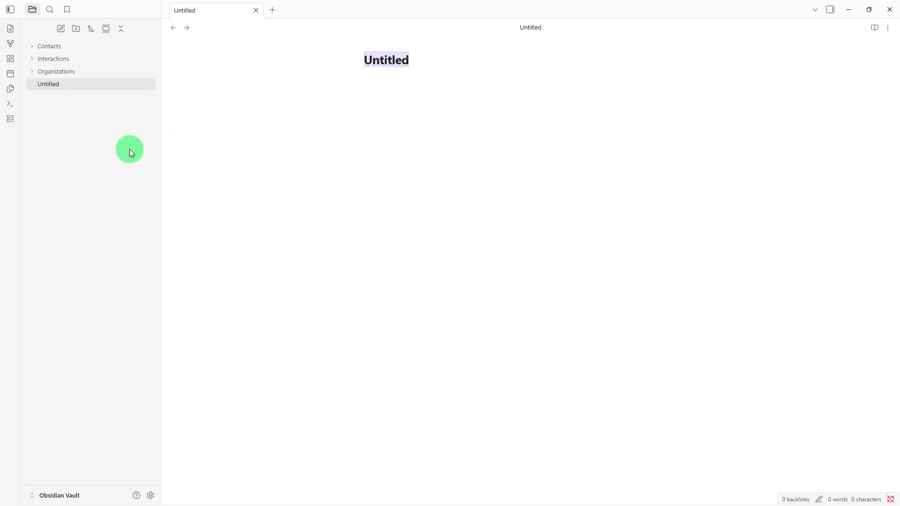
type("Conta")
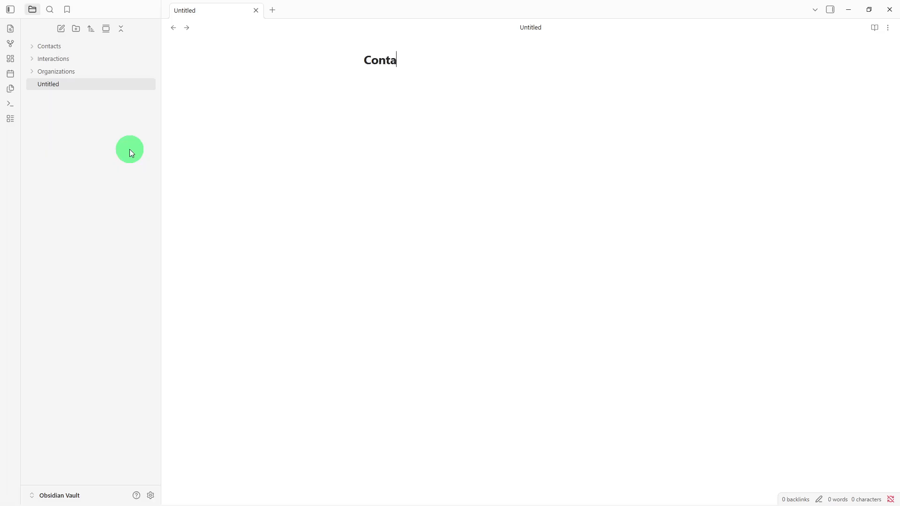
type("ct Directory")
key("Return")
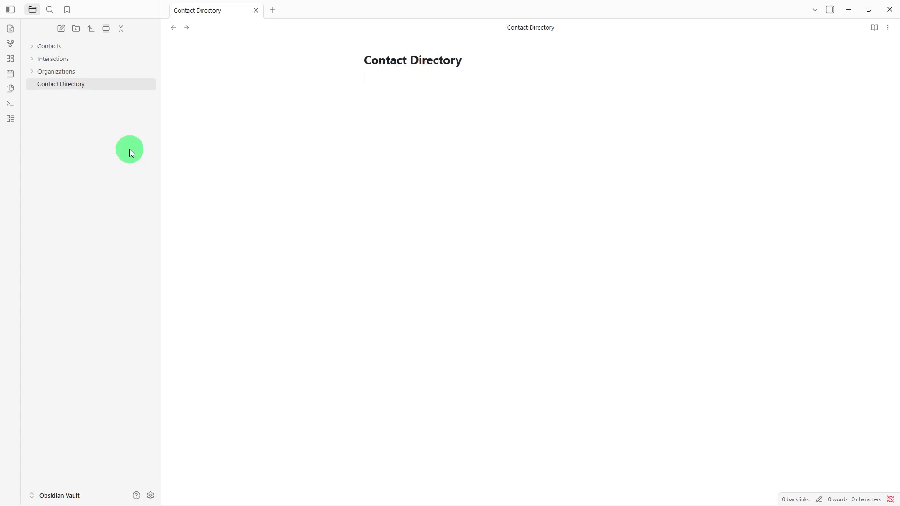
- Fill the note with Contacts, Contact Information, Relationship Details, Follow Up and Related Information sections, and move it into the Contacts folder
type("Contacts - Contact Information Name: Company: Role: Email: Phone: Relationship Type: Relationship Details How We Met: Interests: Important Notes: Follow Up Next Action: Date: Related Information -")
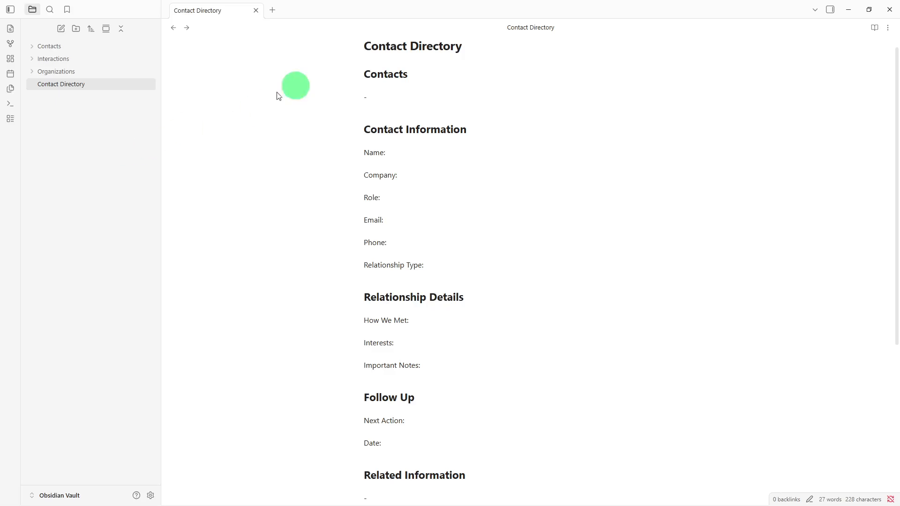
left_click(364, 73)
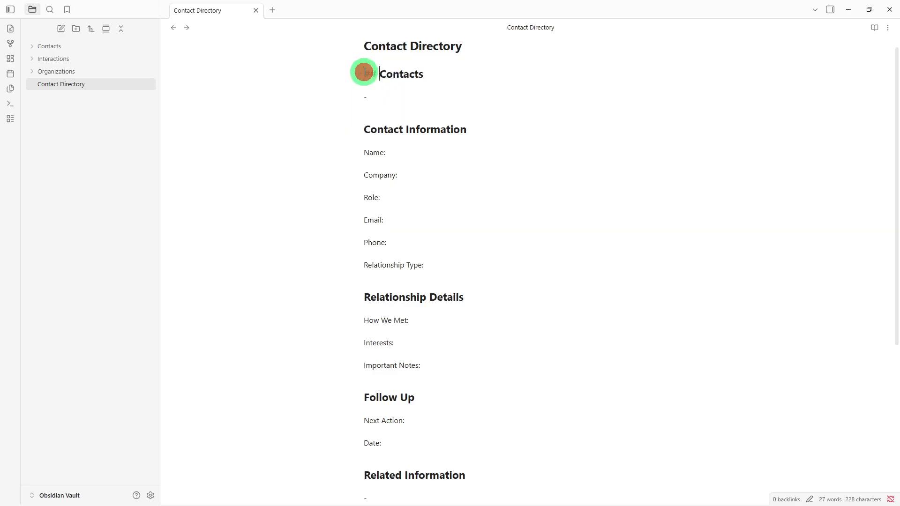
left_click(360, 130)
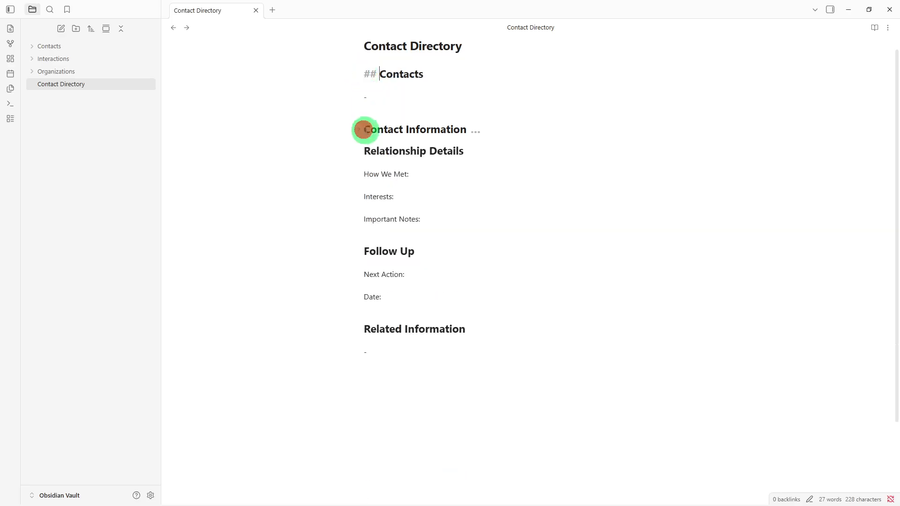
left_click(361, 131)
scroll(363, 230, "down", 3)
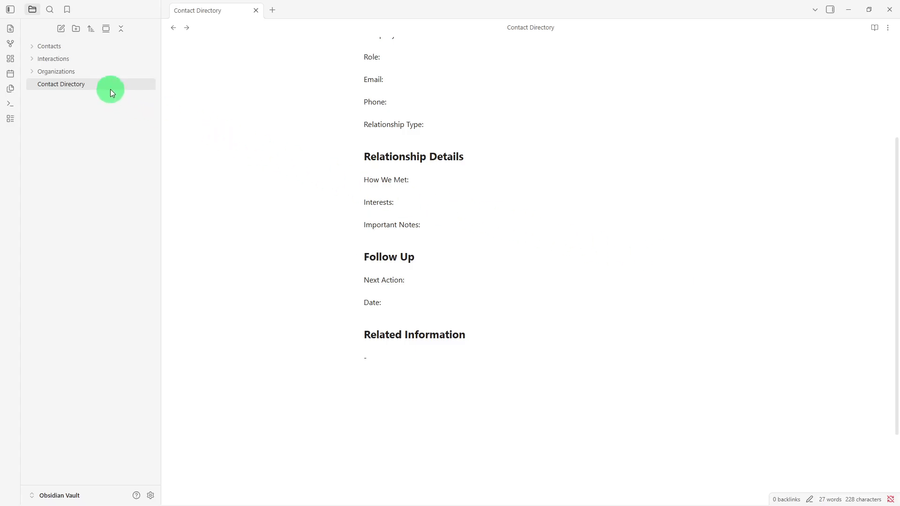
left_click_drag(111, 84, 118, 42)
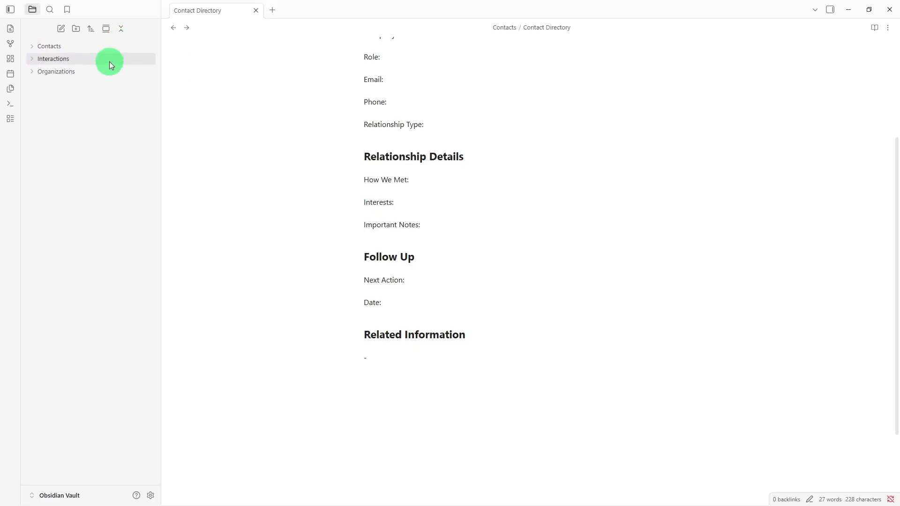
left_click(121, 49)
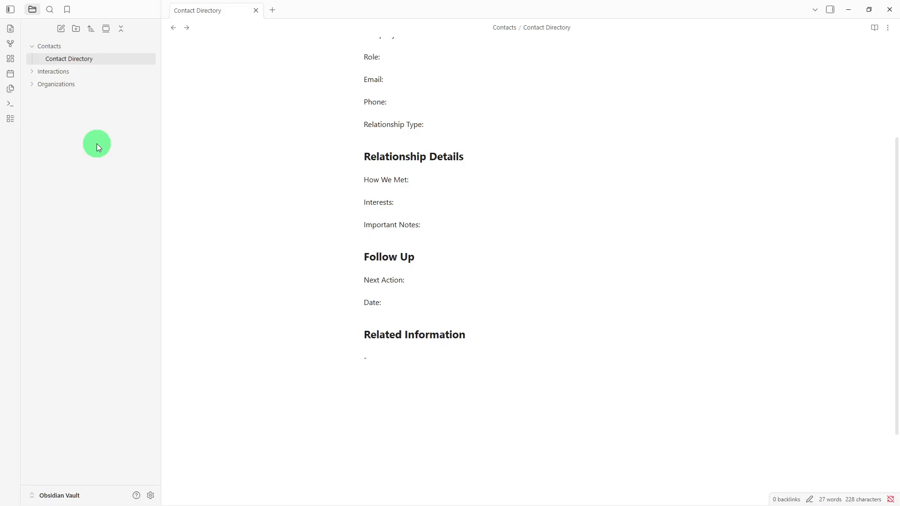
- Create a new note at the vault's top level and title it Interaction Tracker
right_click(98, 148)
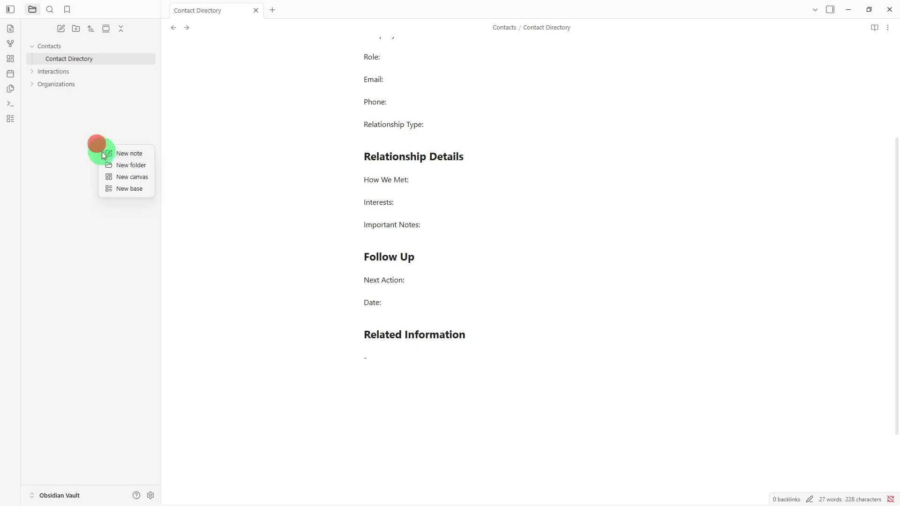
left_click(119, 153)
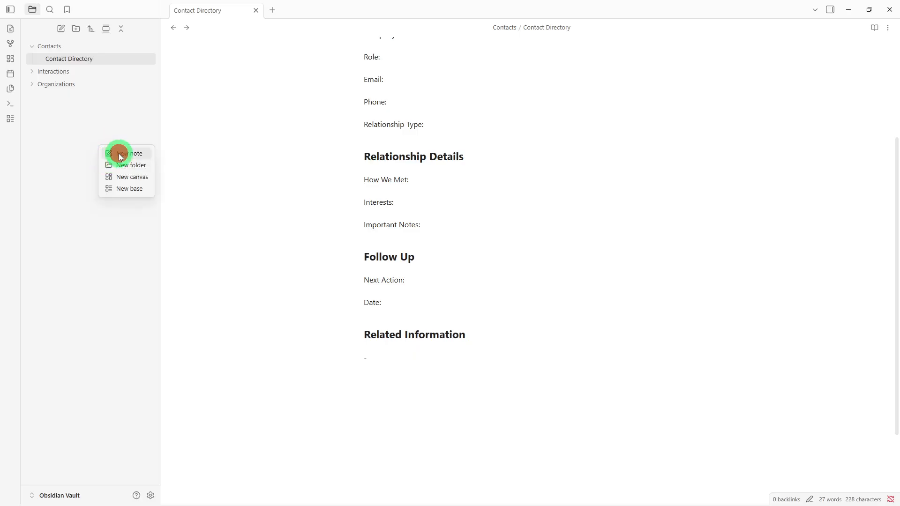
key("BackSpace")
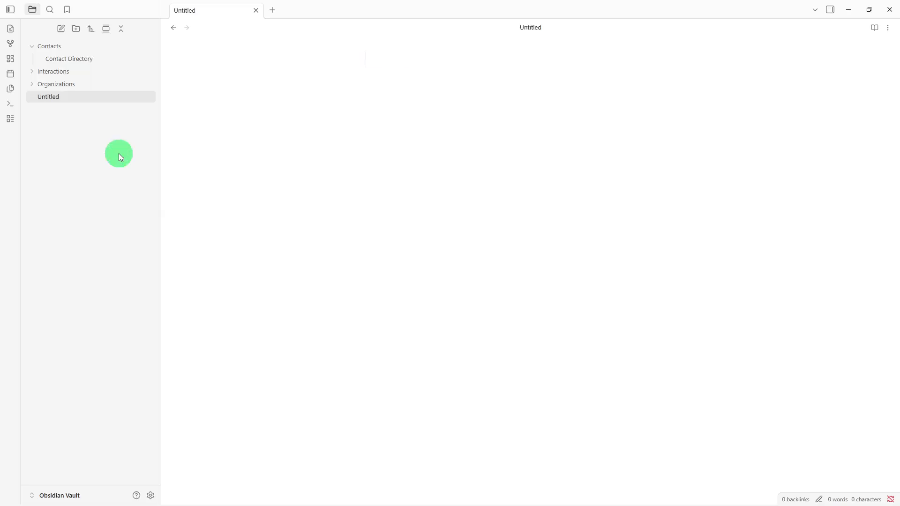
type("Interaction Tracker")
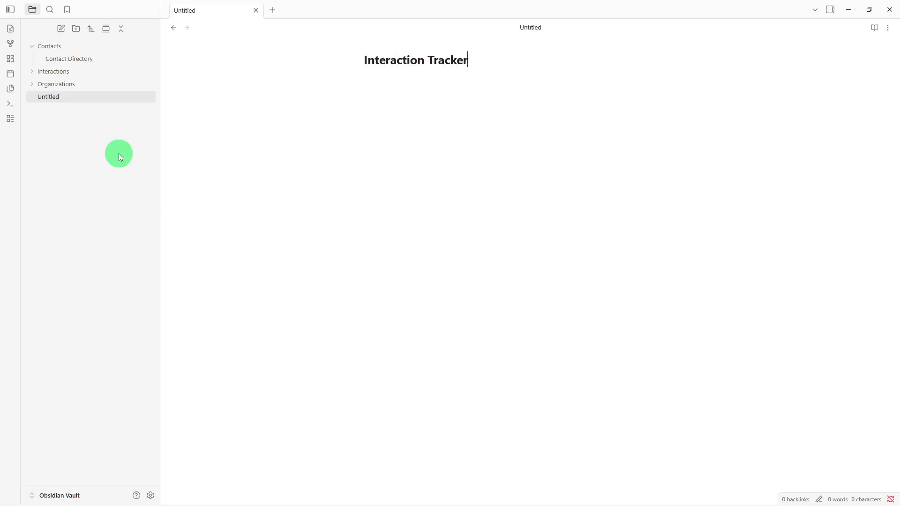
key("Return")
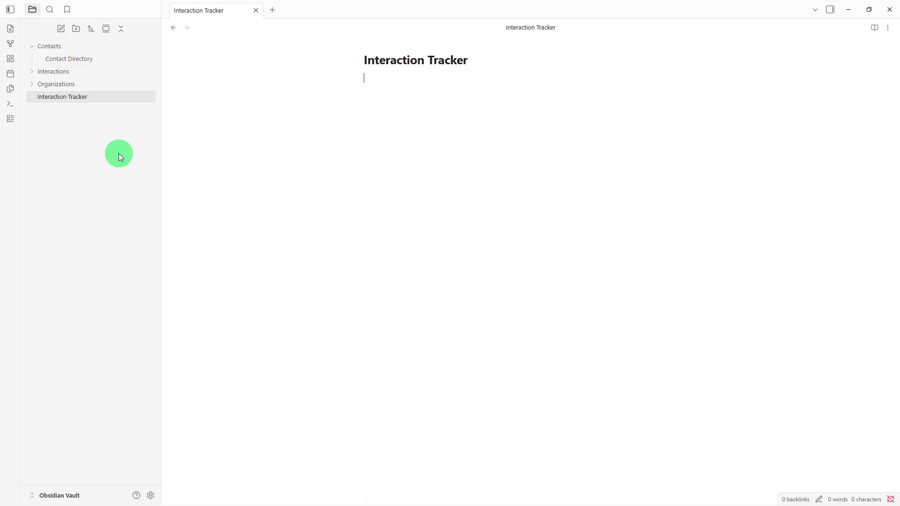
- Fill the note with Recent Interactions, Interaction Details, Follow Up Actions and Notes sections, and move it into the Interactions folder
type("## Recent Interactions  -  ## Interaction Details  Contact:  Date:  Type:  Summary:  Key Points:  ## Follow Up Actions  -  ## Notes  -")
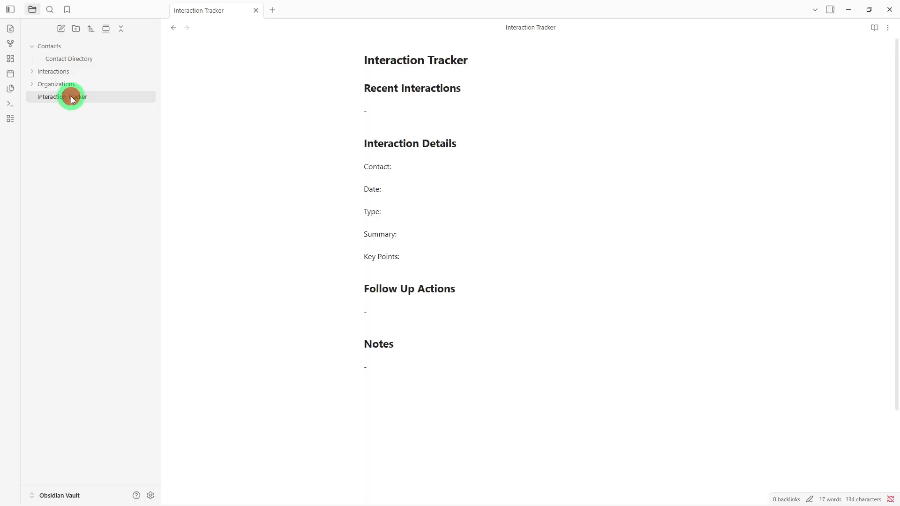
left_click_drag(71, 99, 74, 70)
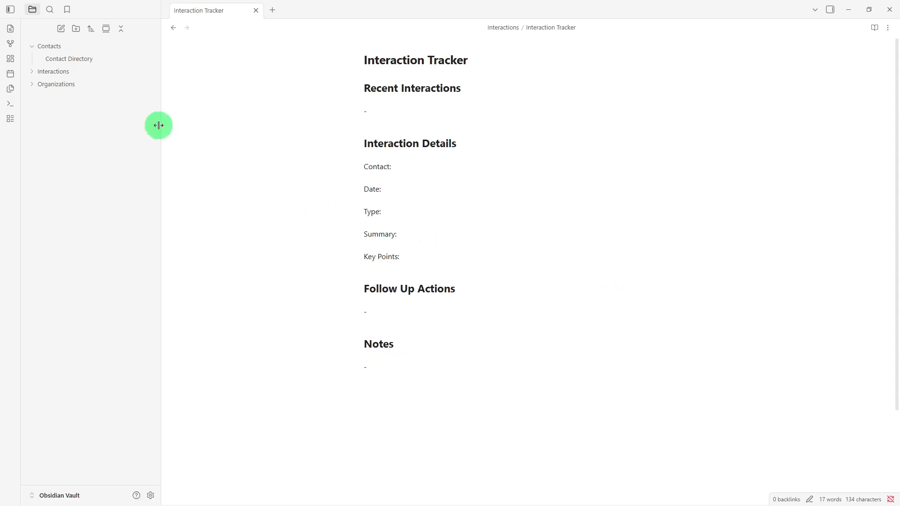
left_click(104, 76)
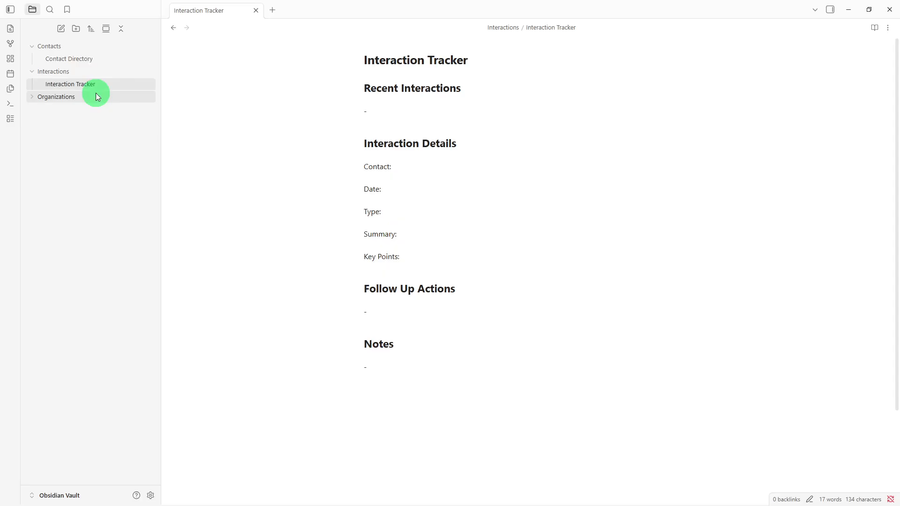
- Create a new note at the vault's top level and title it Relationship Notes
right_click(99, 150)
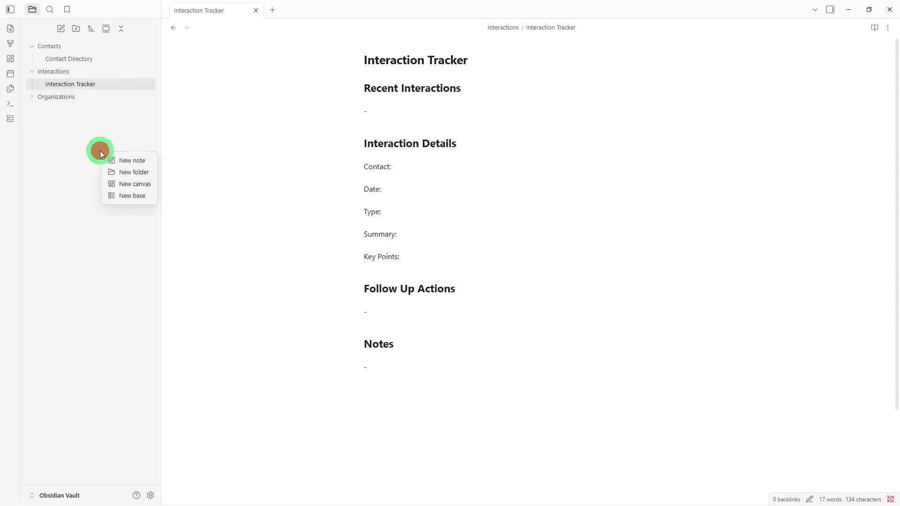
left_click(120, 163)
key("BackSpace")
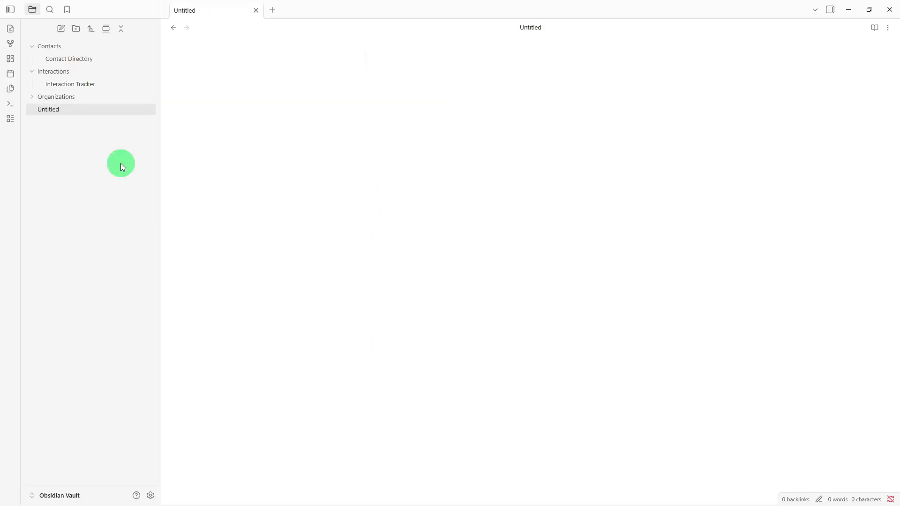
type("Reka")
key("BackSpace")
key("BackSpace")
type("lationship")
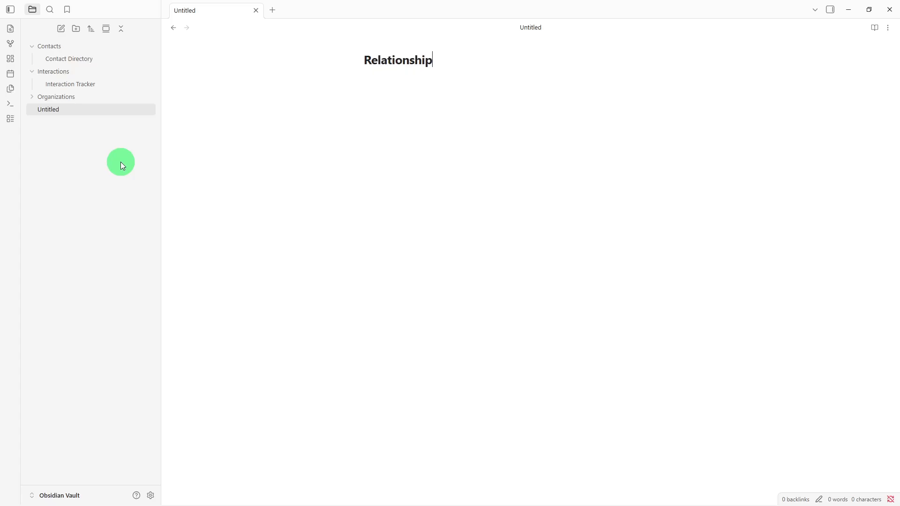
type(" Notye")
key("BackSpace")
key("BackSpace")
type("es")
key("Return")
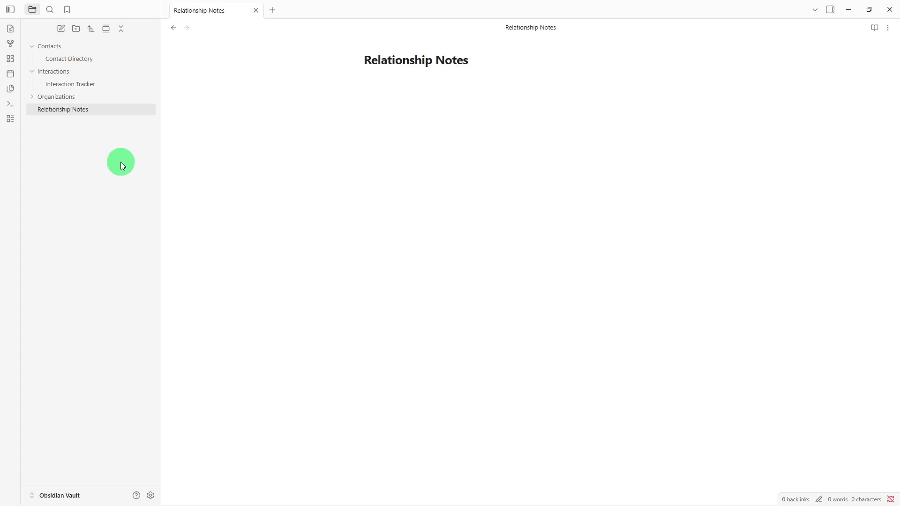
- Fill the note with Organizations, Organization Information, Notes and Related Contacts sections, and move it into the Organizations folder
type("Organizations  -  Organization Information  Company:  Industry:  Key Contacts:  Relationship Status:  Notes  -  Related Contacts  -")
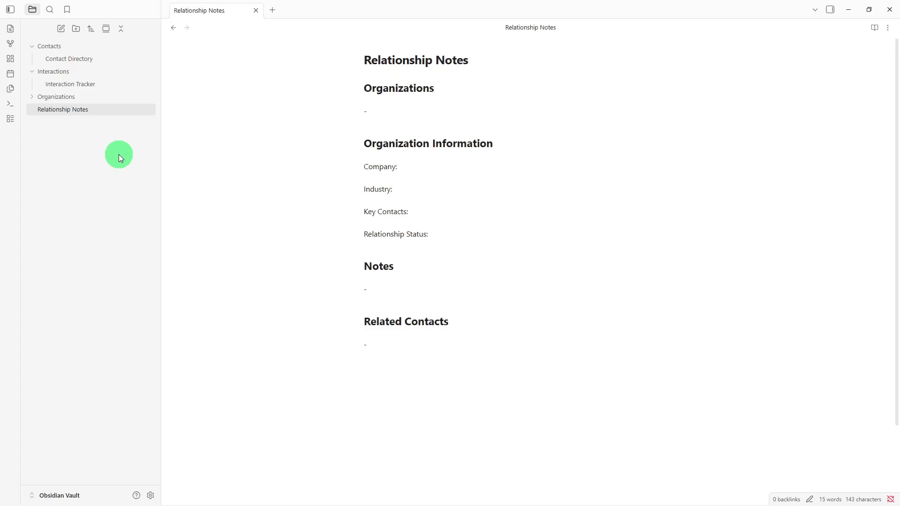
left_click_drag(105, 114, 111, 100)
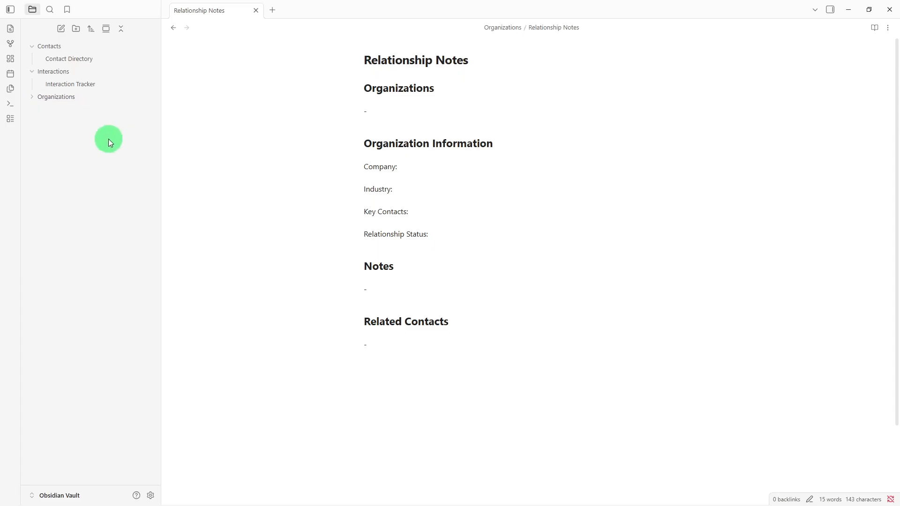
left_click(129, 99)
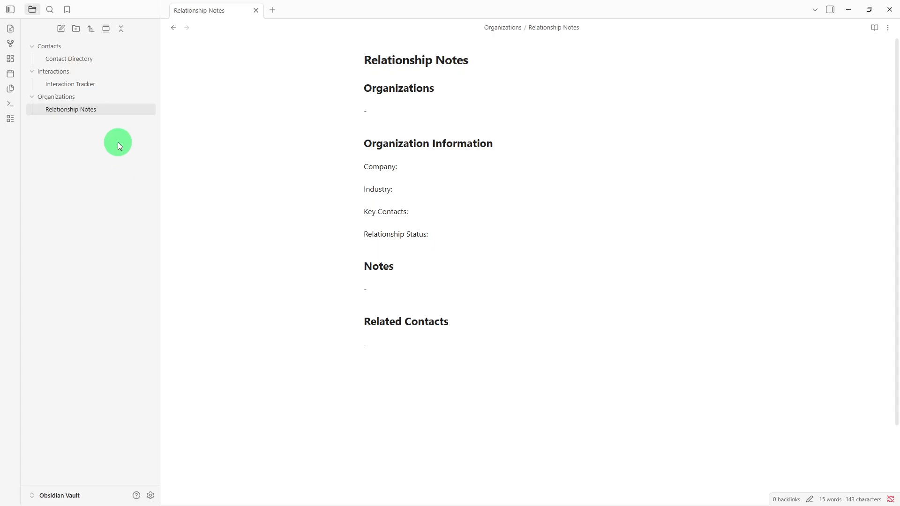
- In the Interaction Tracker note, add links to Relationship Notes and Contact Directory on separate lines below the Notes section
left_click(134, 86)
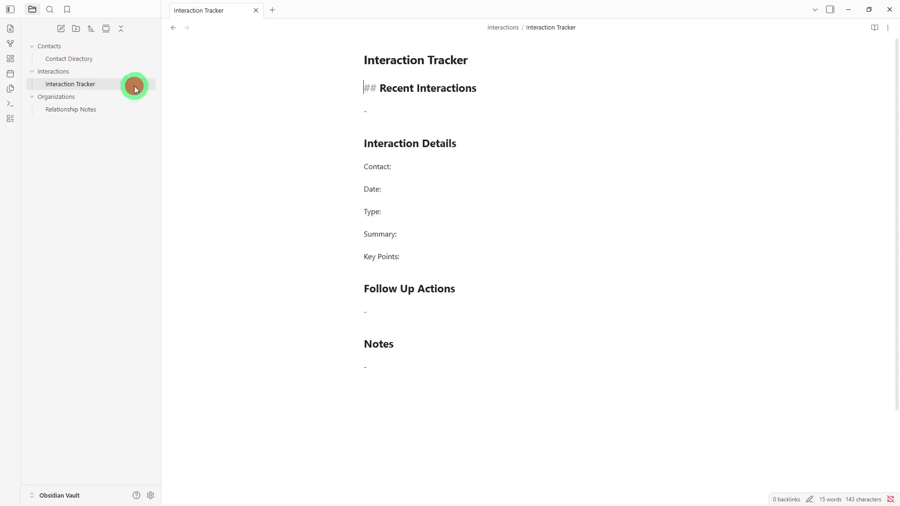
left_click(438, 390)
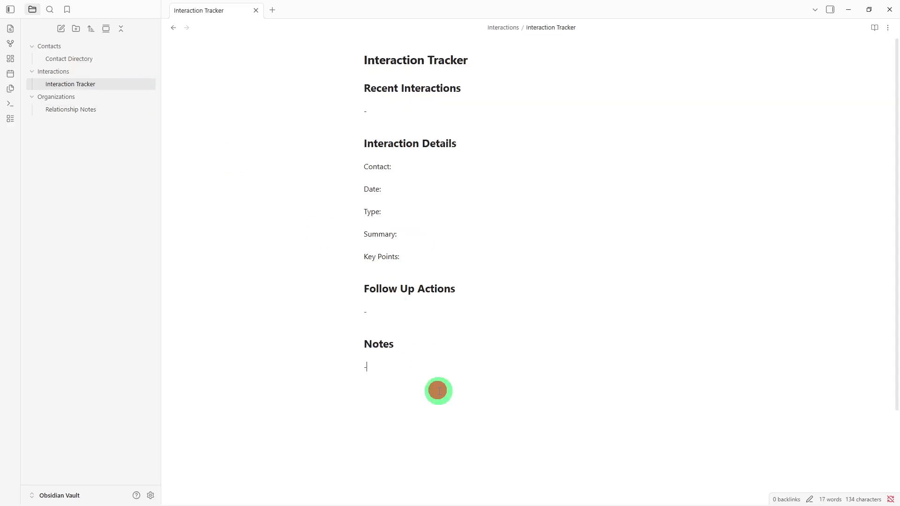
type("[[")
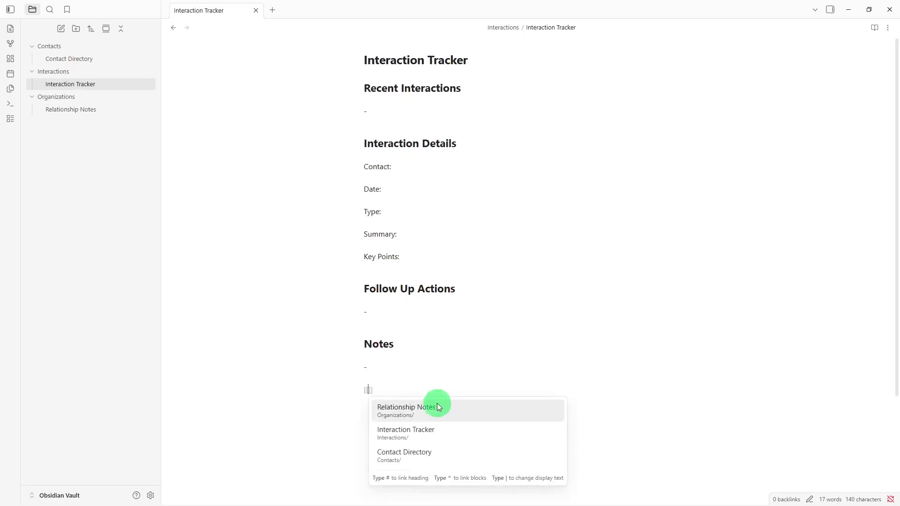
left_click(436, 407)
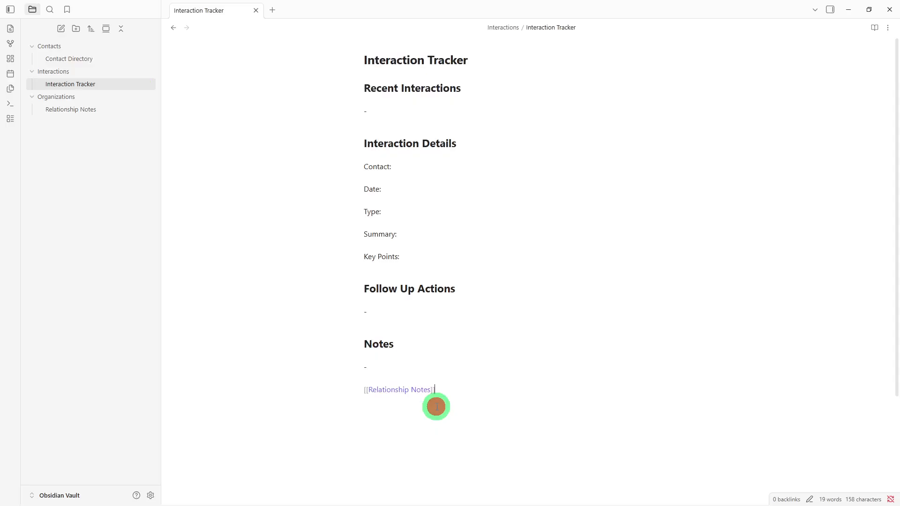
key("Return")
type("[[")
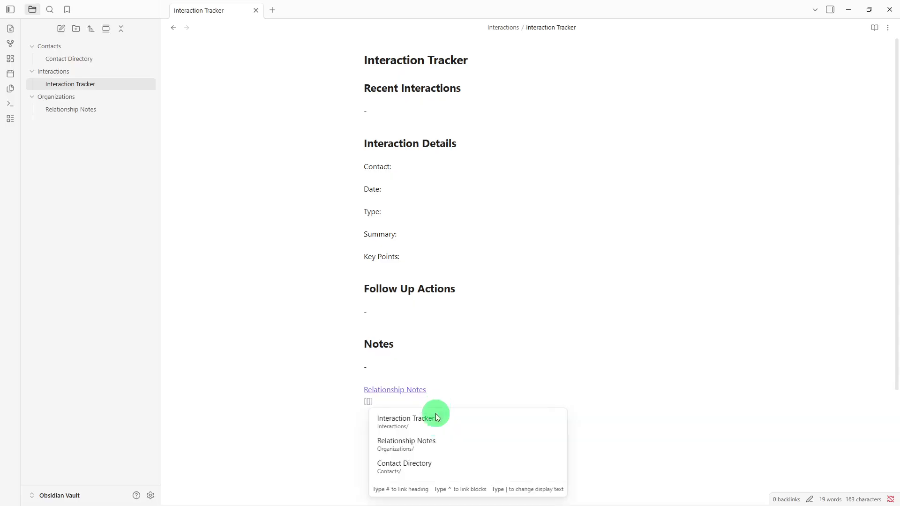
left_click(436, 464)
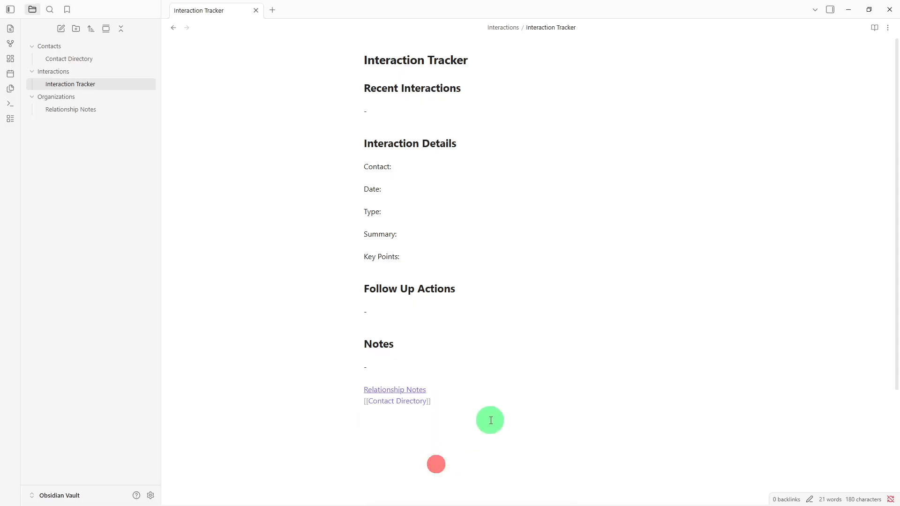
key("Return")
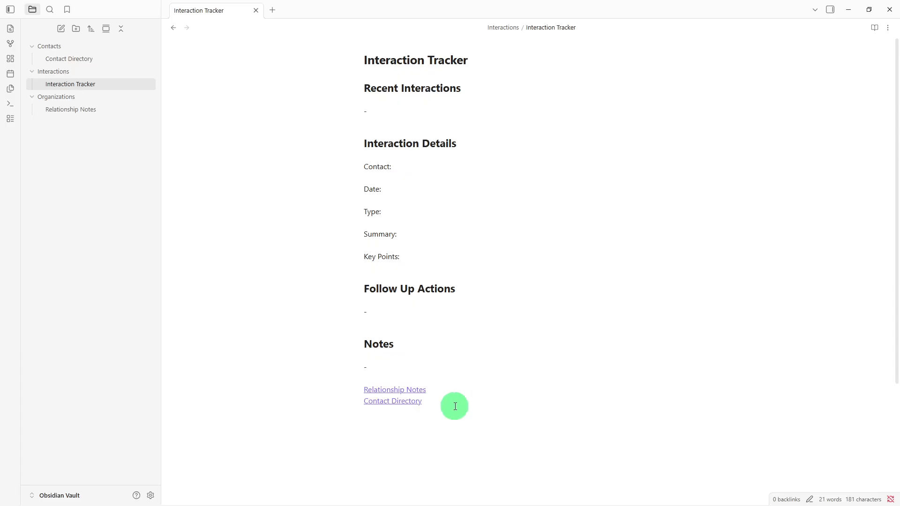
- Follow the link to Relationship Notes and add links to Interaction Tracker and Contact Directory below its Related Contacts section
left_click(379, 391)
left_click(382, 404)
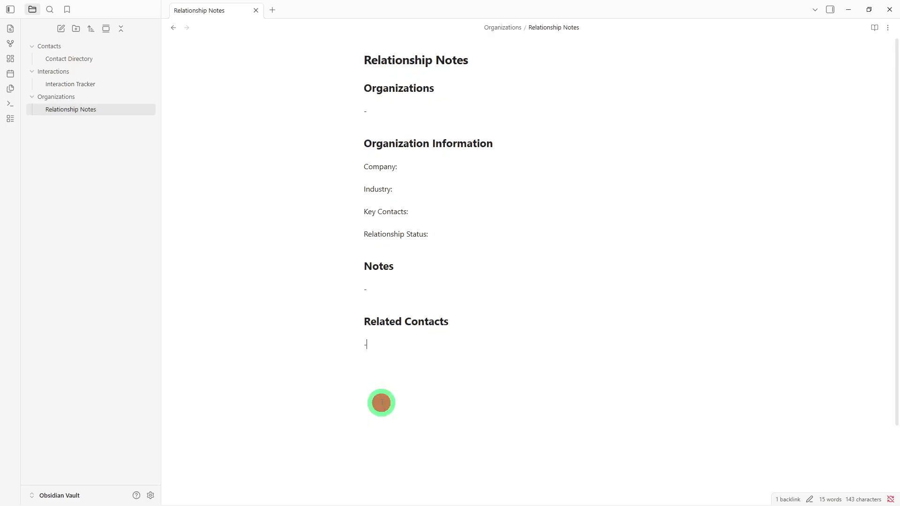
key("Return")
key("Return")
type("[[")
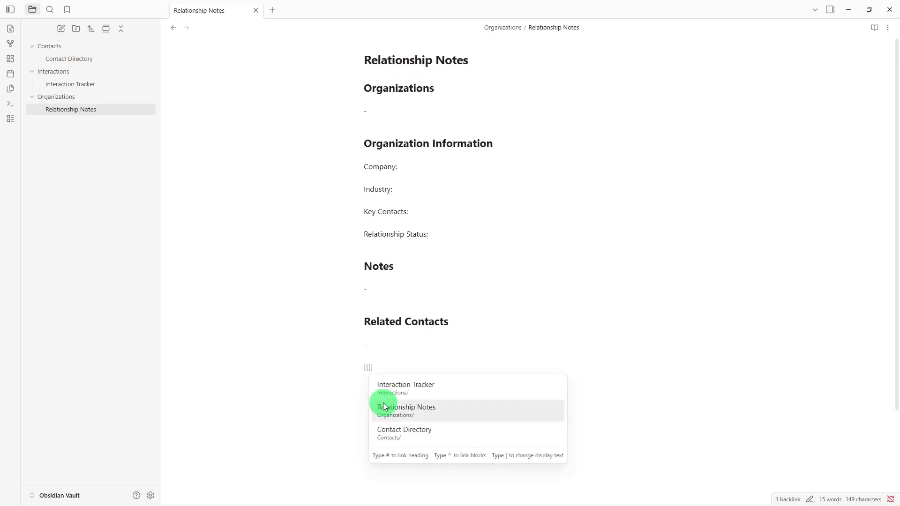
left_click(415, 390)
key("Return")
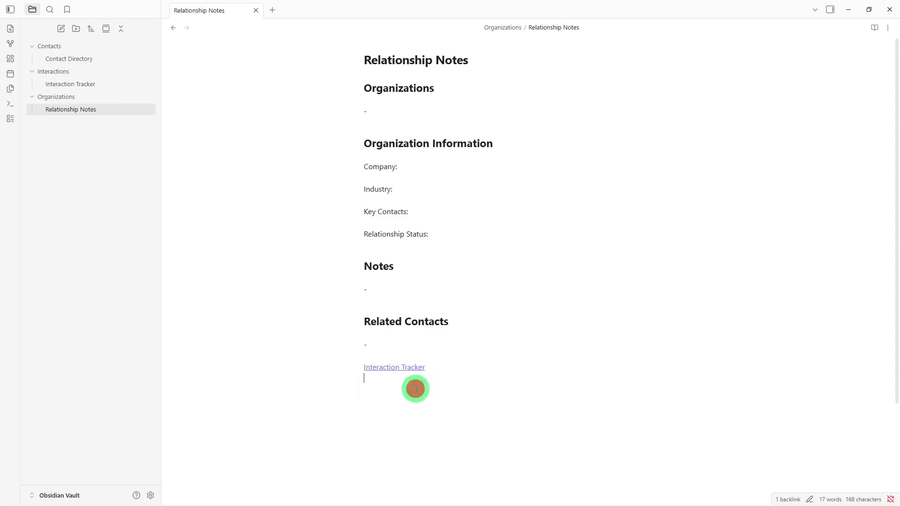
type("[[")
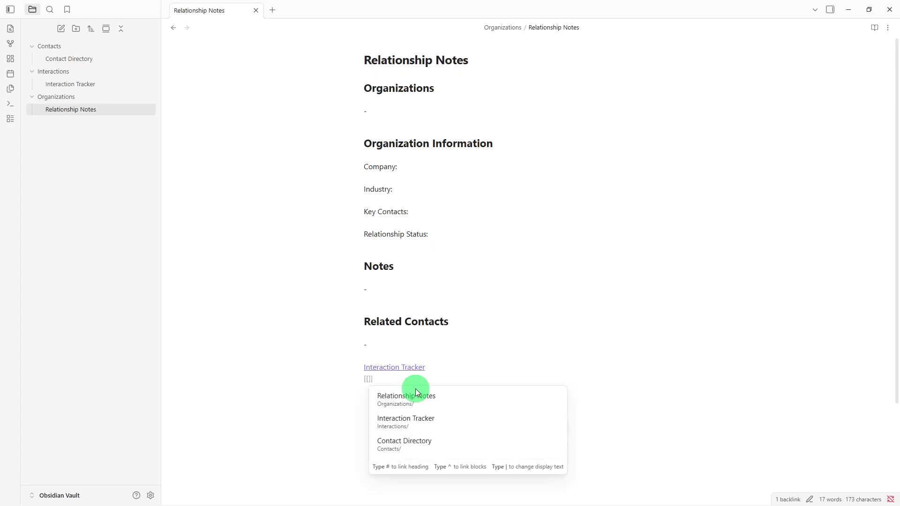
left_click(408, 445)
key("Return")
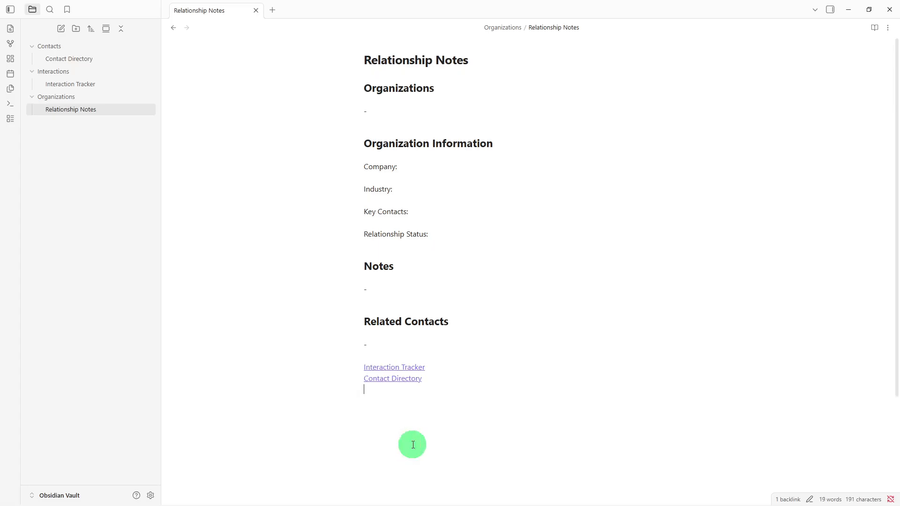
- Follow the link to Contact Directory and add links to Interaction Tracker and Relationship Notes below its Related Information section
left_click(407, 384)
left_click(412, 377)
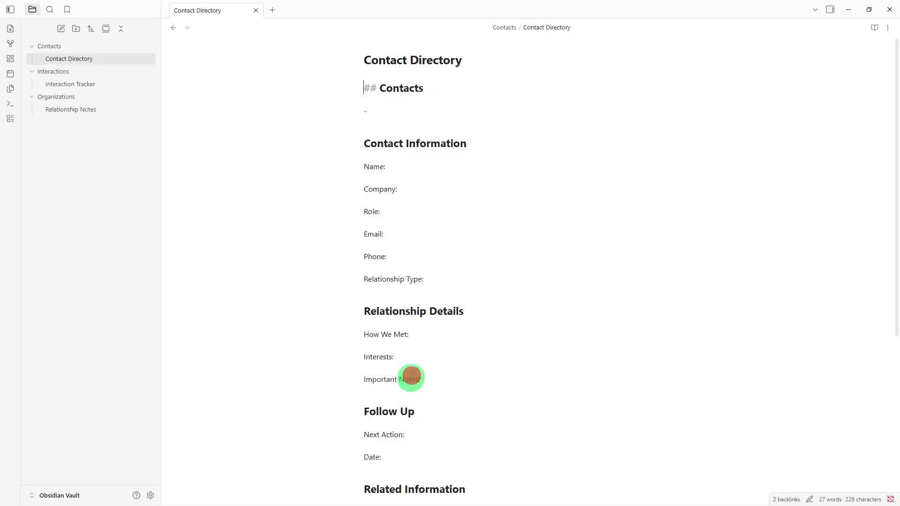
scroll(405, 419, "down", 3)
left_click(404, 428)
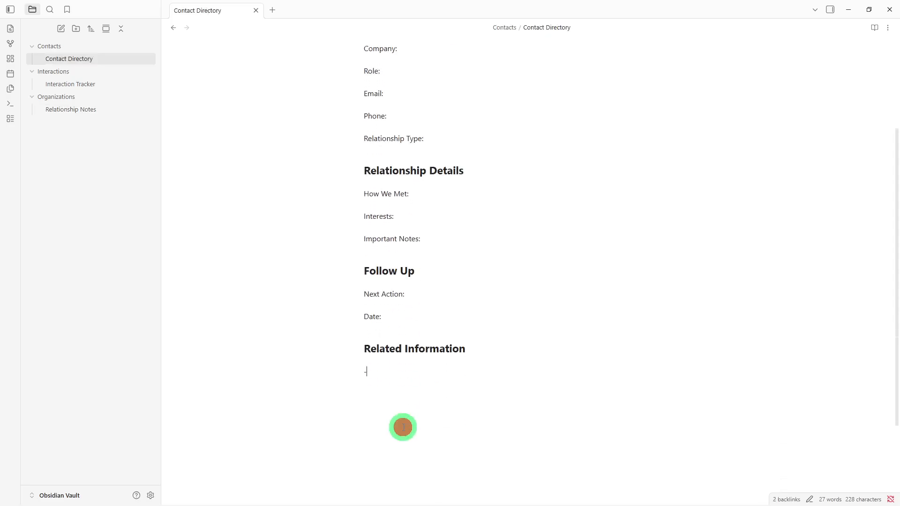
type("[[")
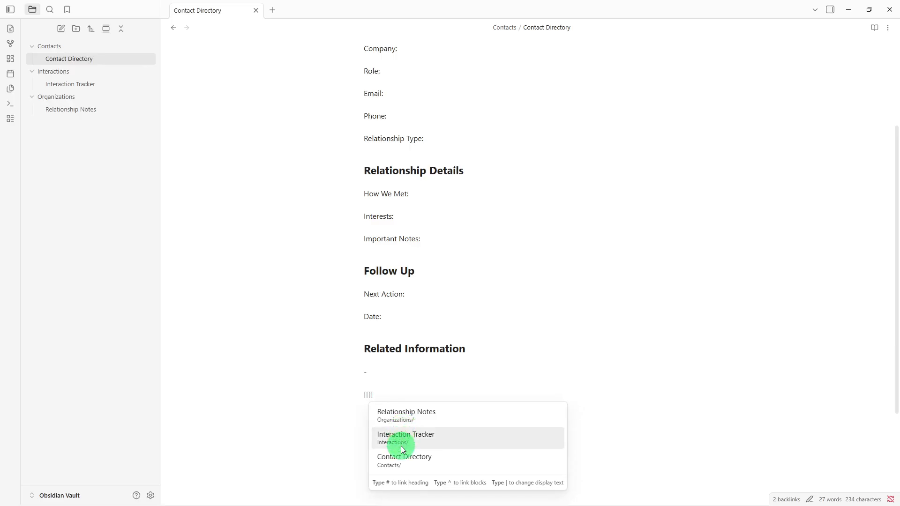
left_click(402, 448)
key("Return")
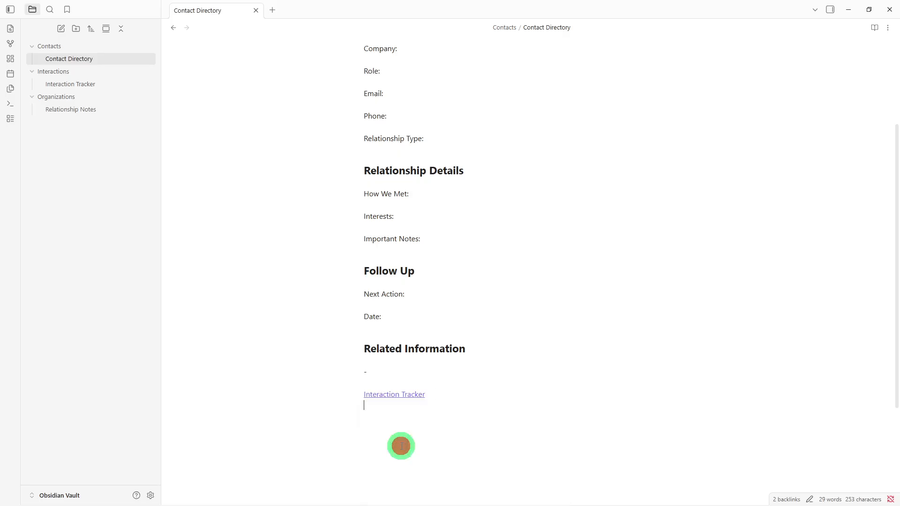
type("[[")
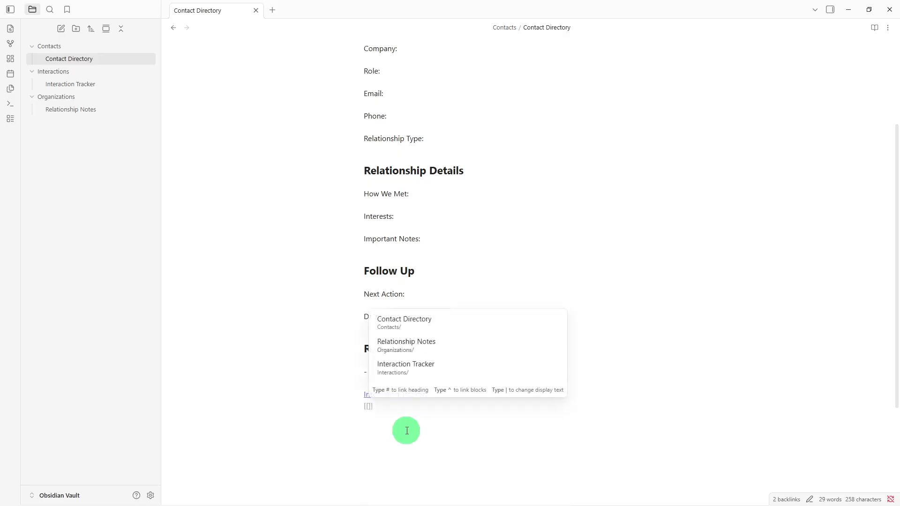
left_click(429, 349)
scroll(478, 373, "up", 3)
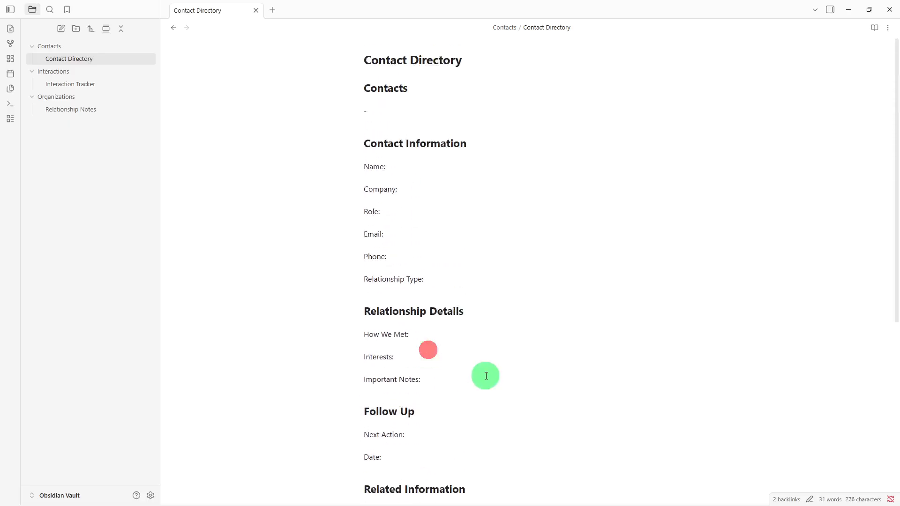
left_click(470, 77)
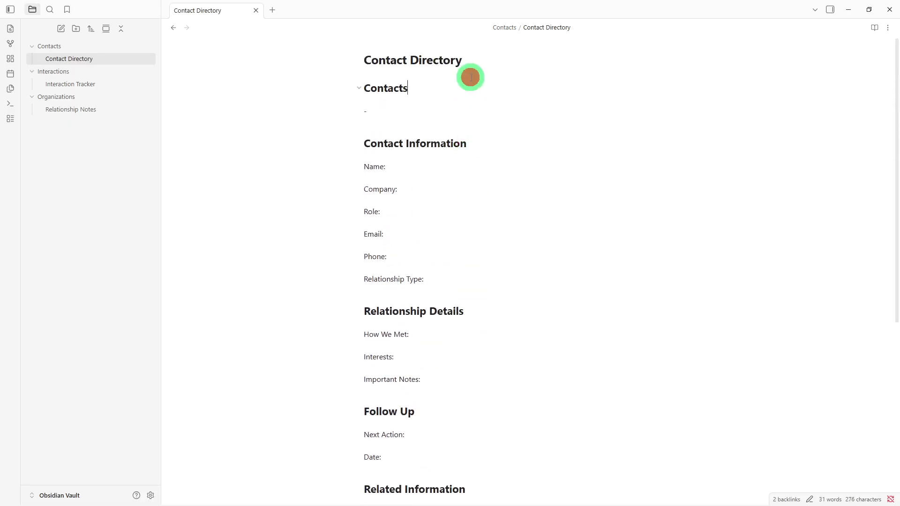
left_click(380, 85)
key("Return")
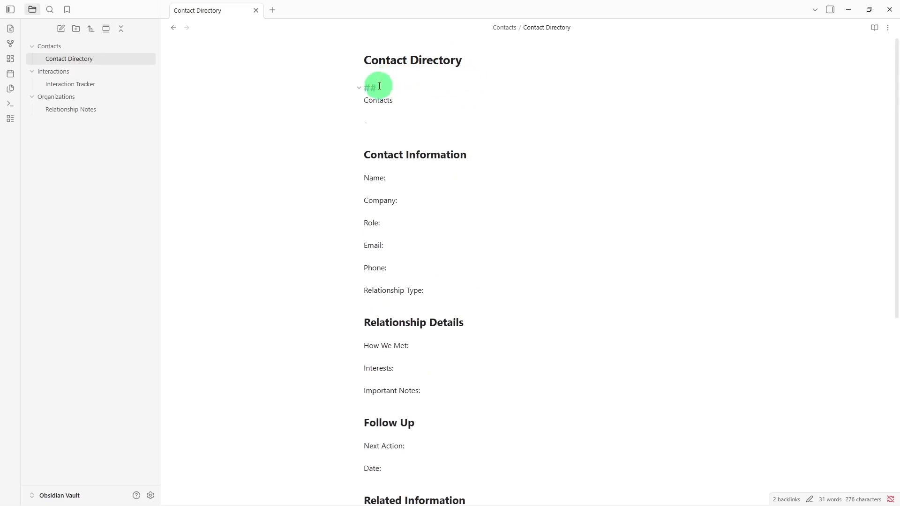
left_click(364, 100)
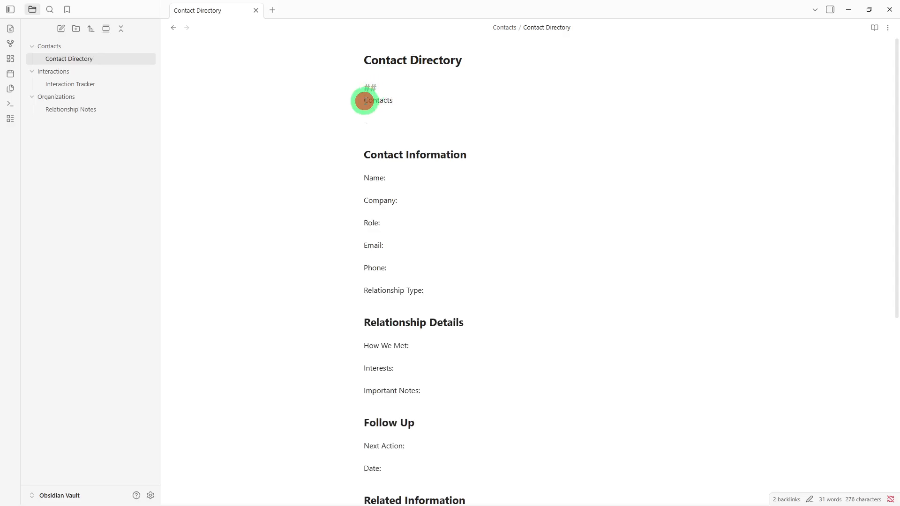
key("BackSpace")
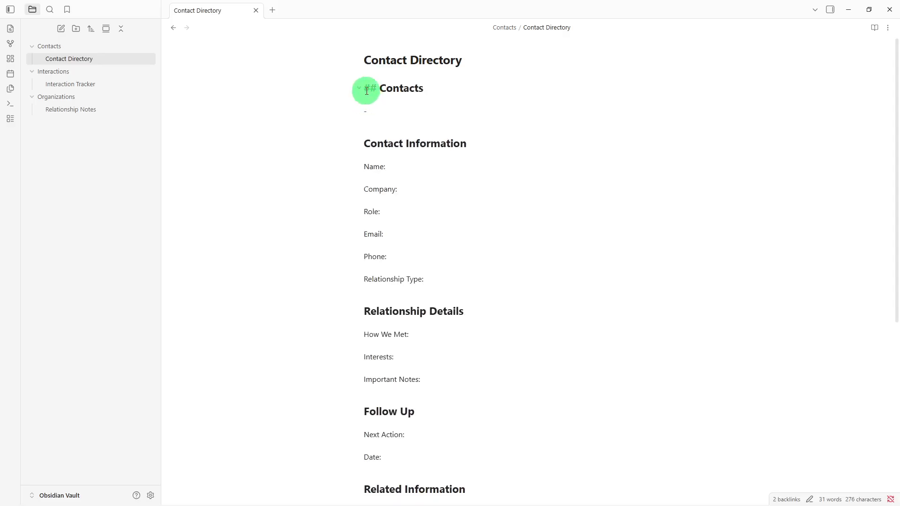
- Insert an empty line above the Contacts heading in the Contact Directory note
left_click(367, 91)
key("Return")
left_click(384, 81)
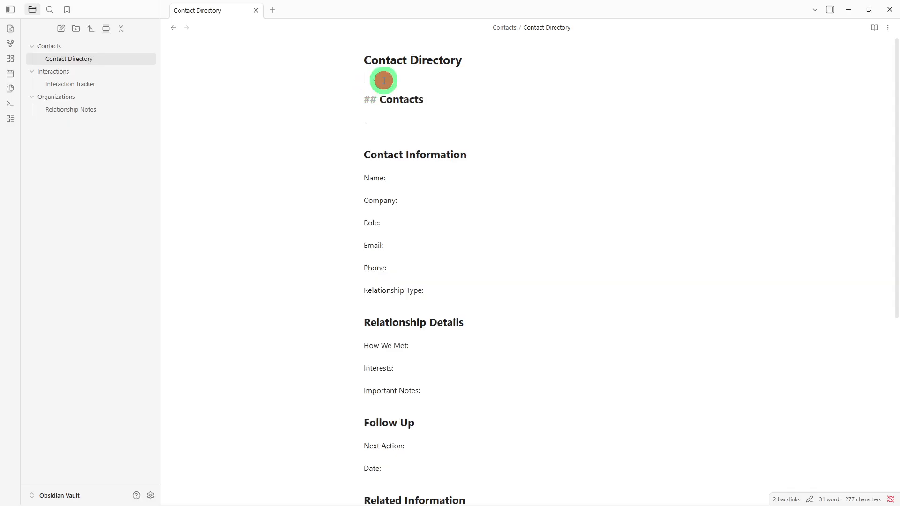
- Add a tags file property to the Contact Directory note with the value contact
left_click(888, 29)
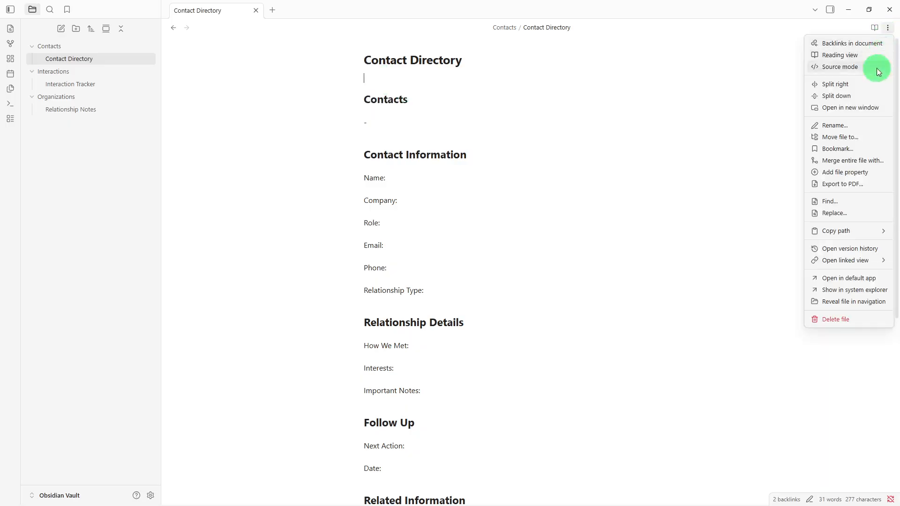
left_click(848, 172)
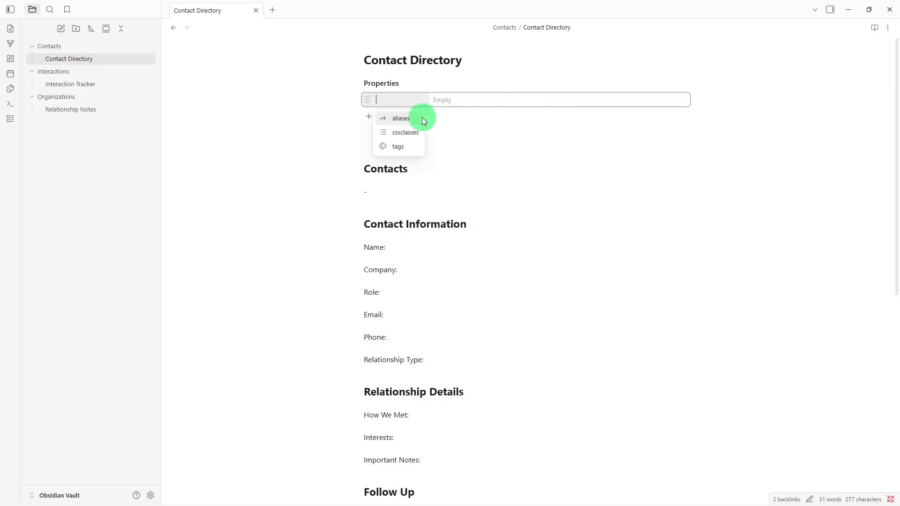
left_click(403, 147)
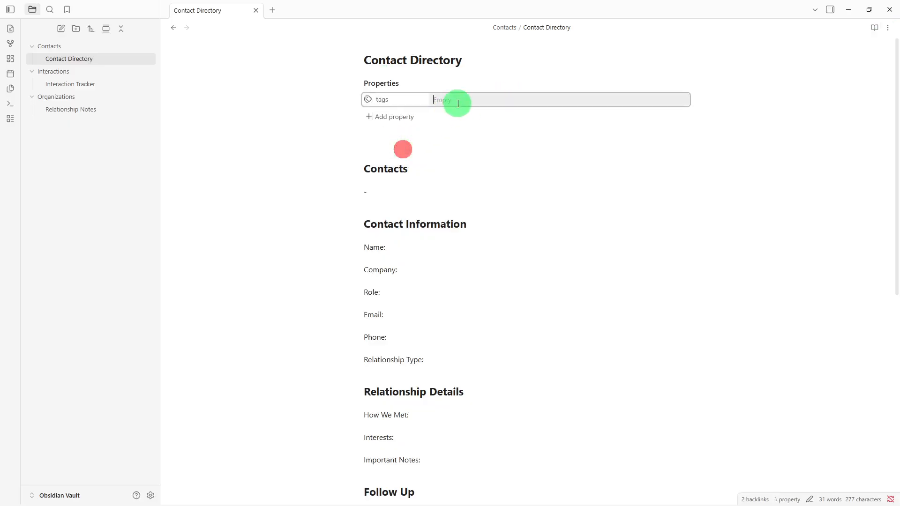
type("contacts")
key("Return")
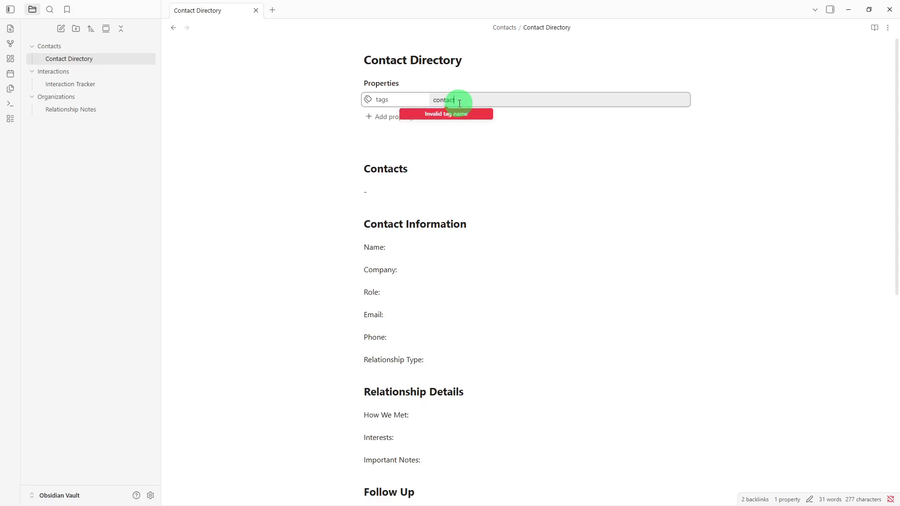
left_click(468, 145)
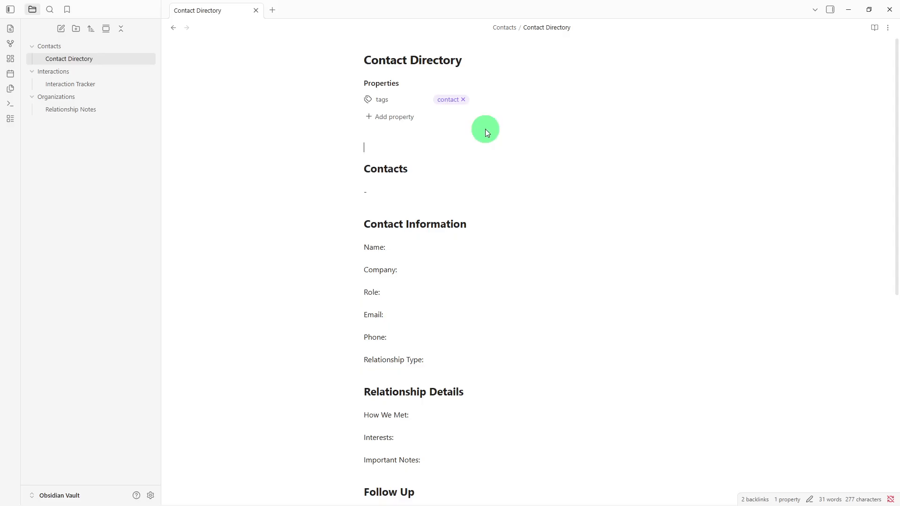
- Add the inline tags #contact and #directory on the empty line above the Contacts heading
type("#")
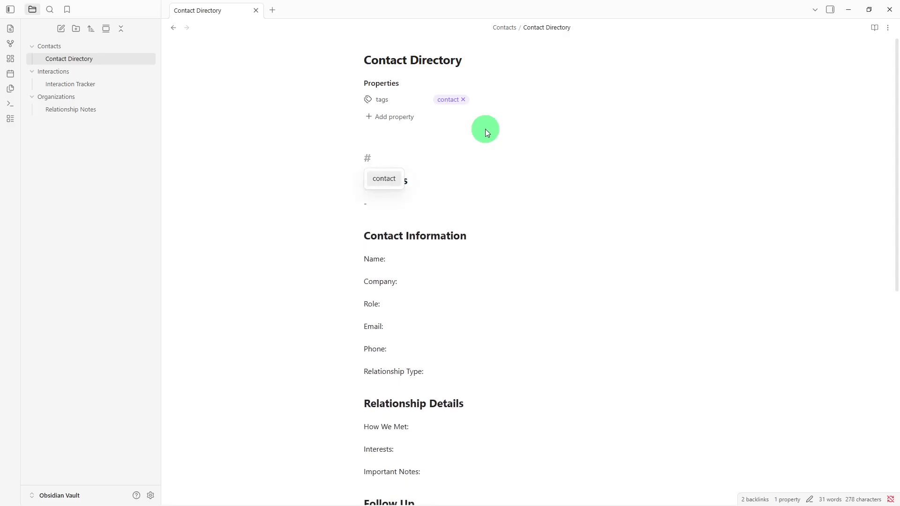
key("Return")
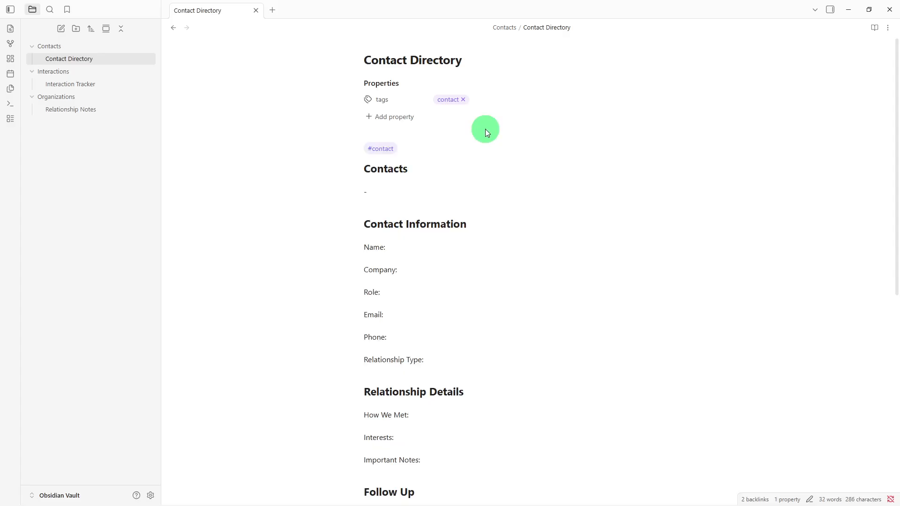
type("#directory")
key("Return")
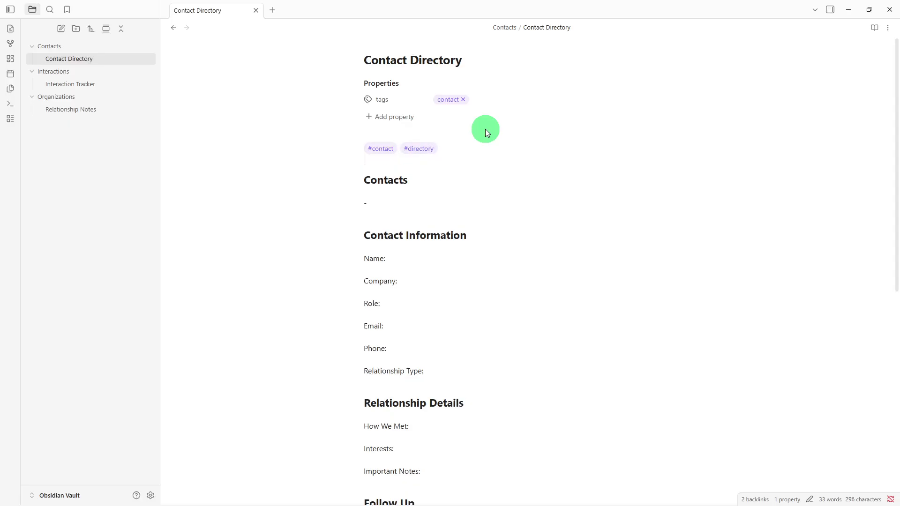
key("BackSpace")
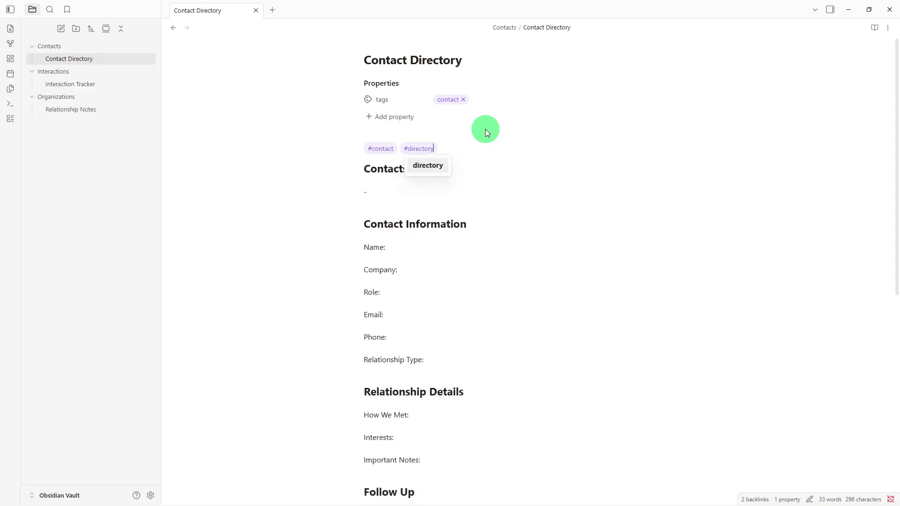
left_click(477, 218)
left_click(488, 191)
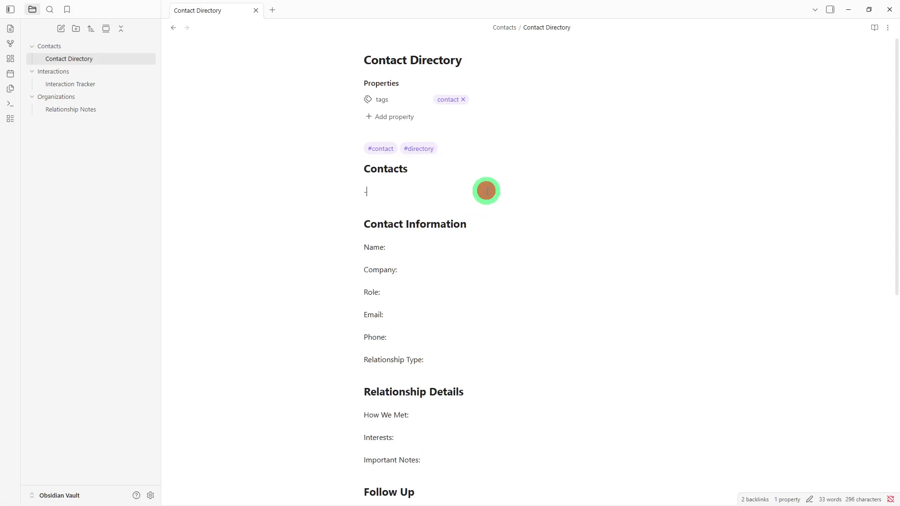